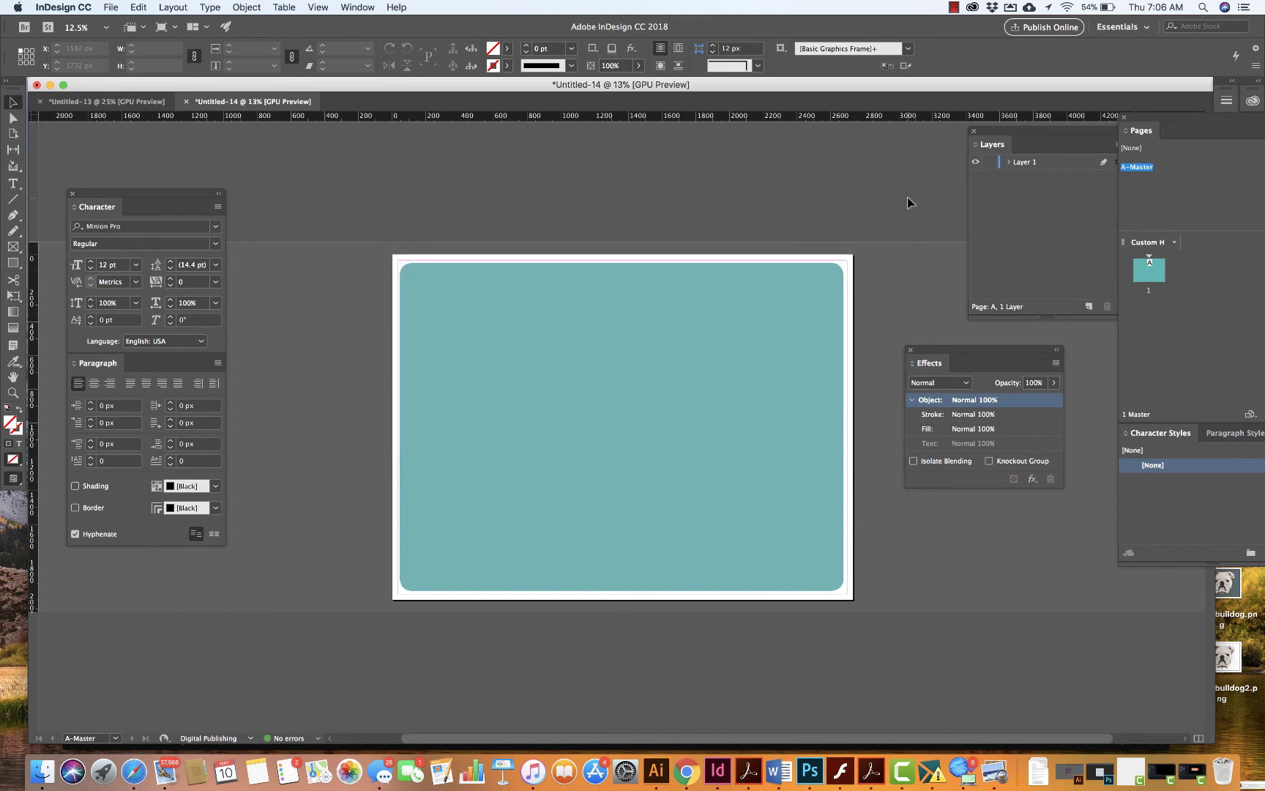
- Reopen the Effects panel, select the teal rounded rectangle, and show its effects list
{"action": "left_click", "coordinate": [910, 351]}
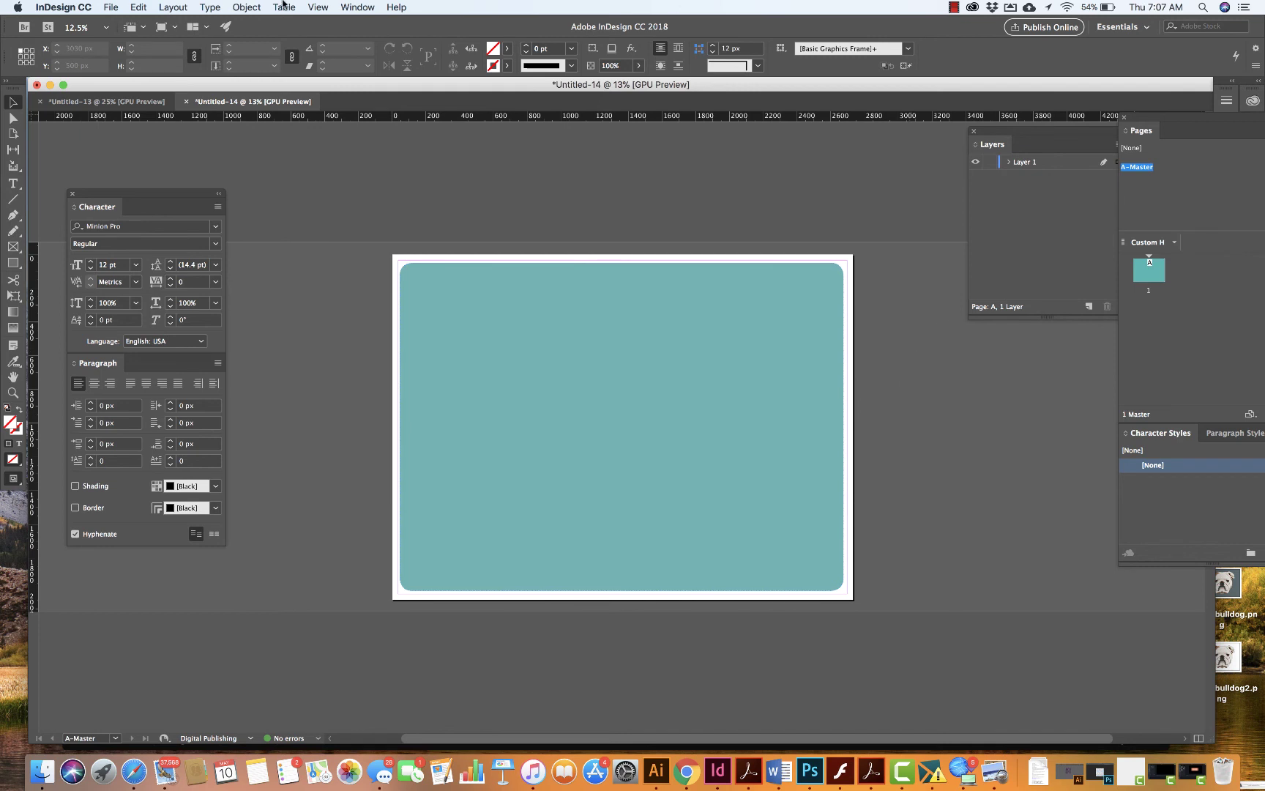
{"action": "left_click", "coordinate": [353, 8]}
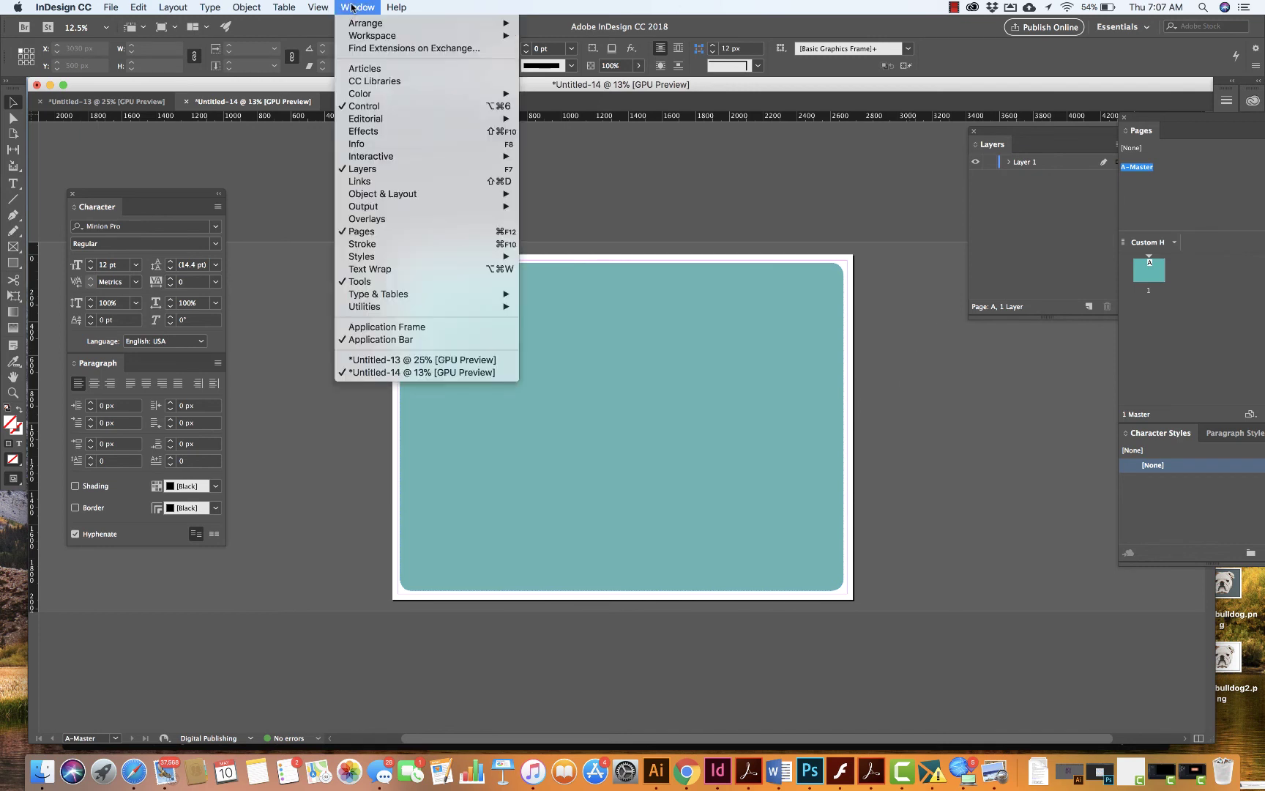
{"action": "left_click", "coordinate": [353, 128]}
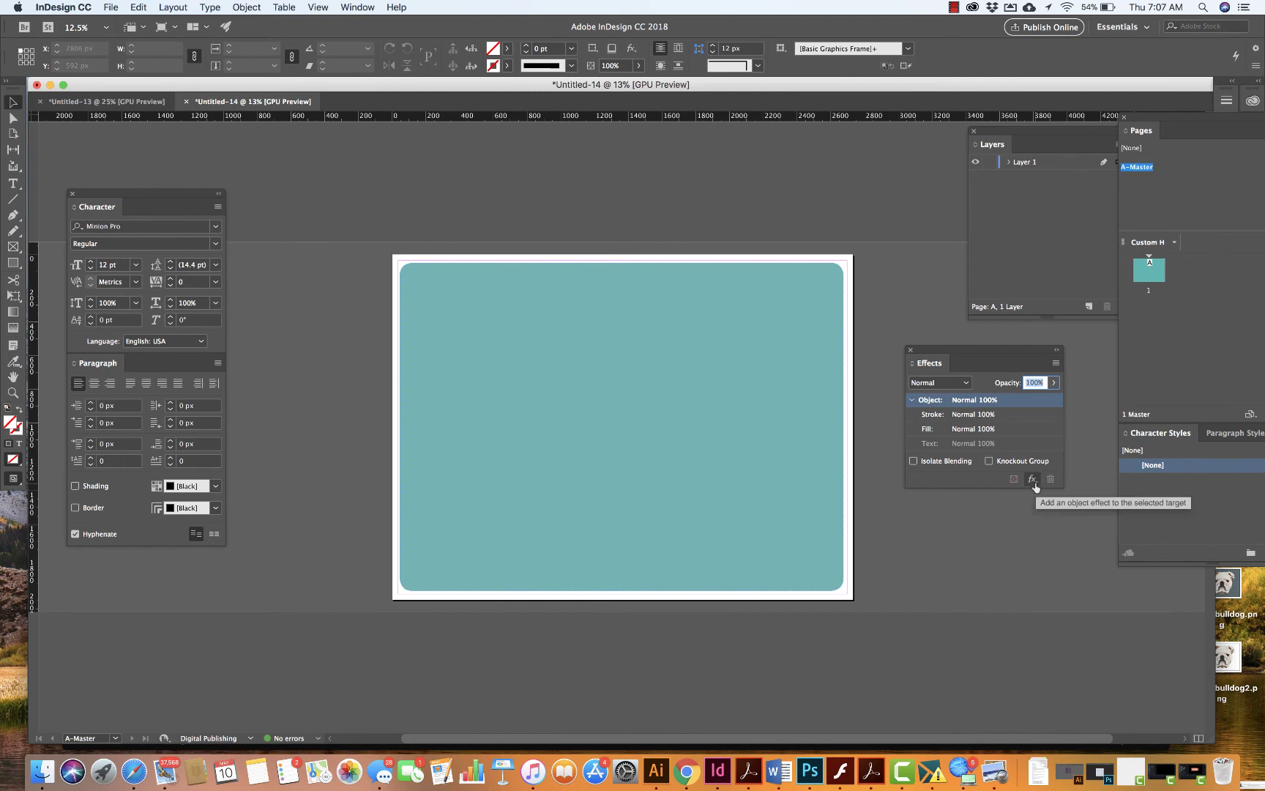
{"action": "left_click", "coordinate": [717, 465]}
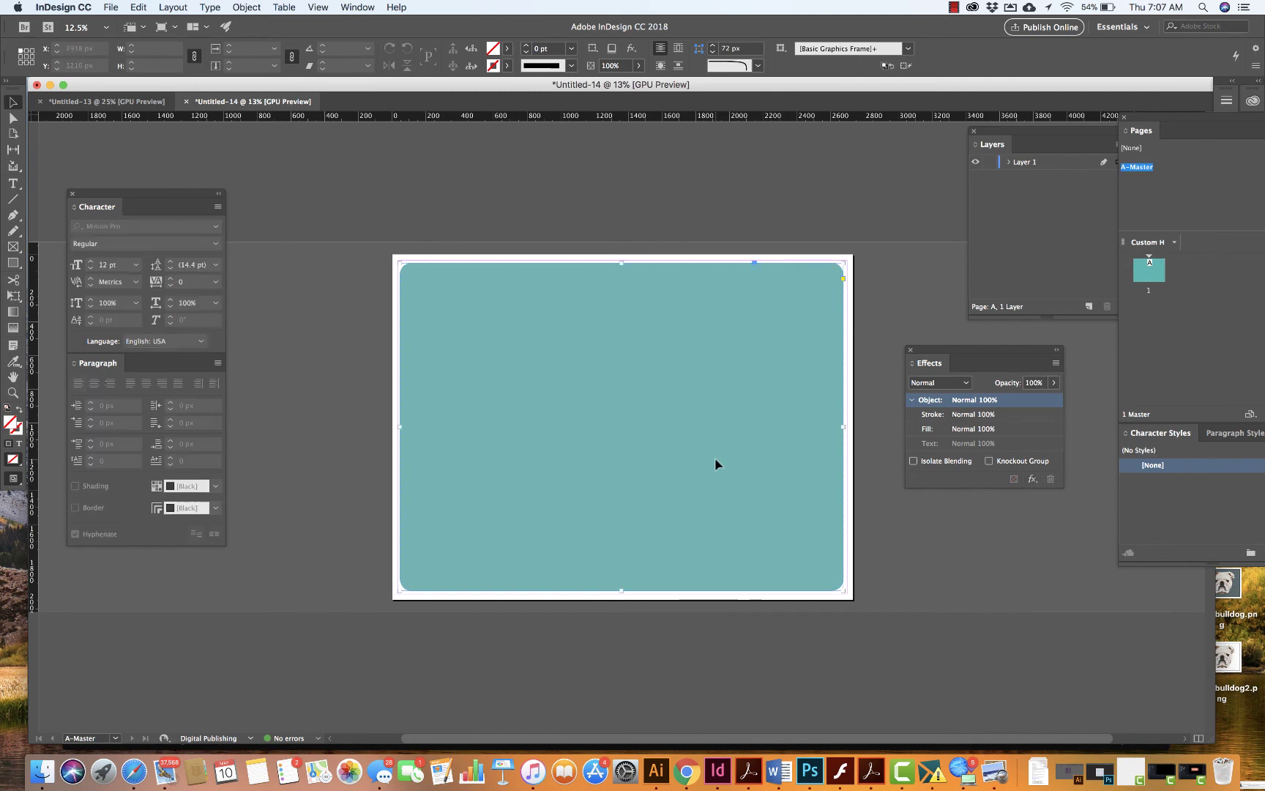
{"action": "left_click", "coordinate": [1034, 480]}
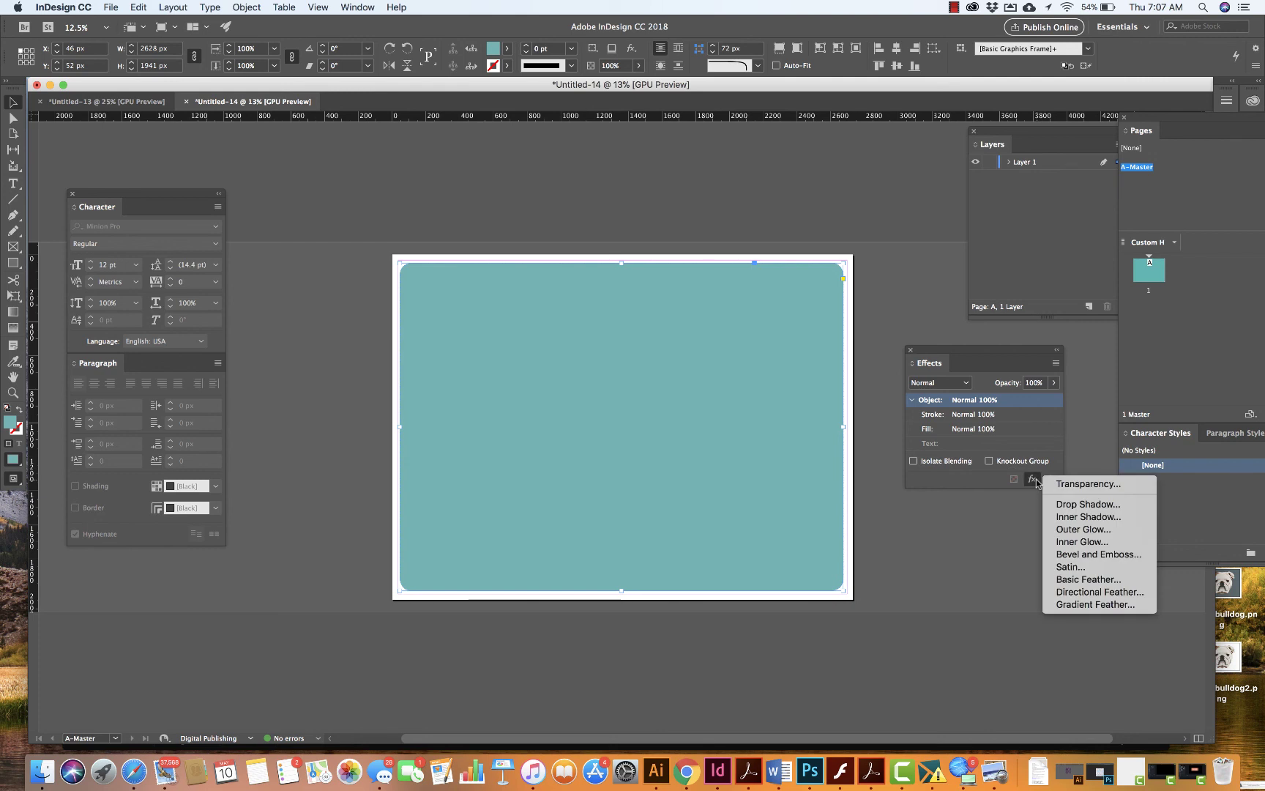
- Add a Drop Shadow to the teal rectangle and lower its opacity to 61%
{"action": "left_click", "coordinate": [1060, 506]}
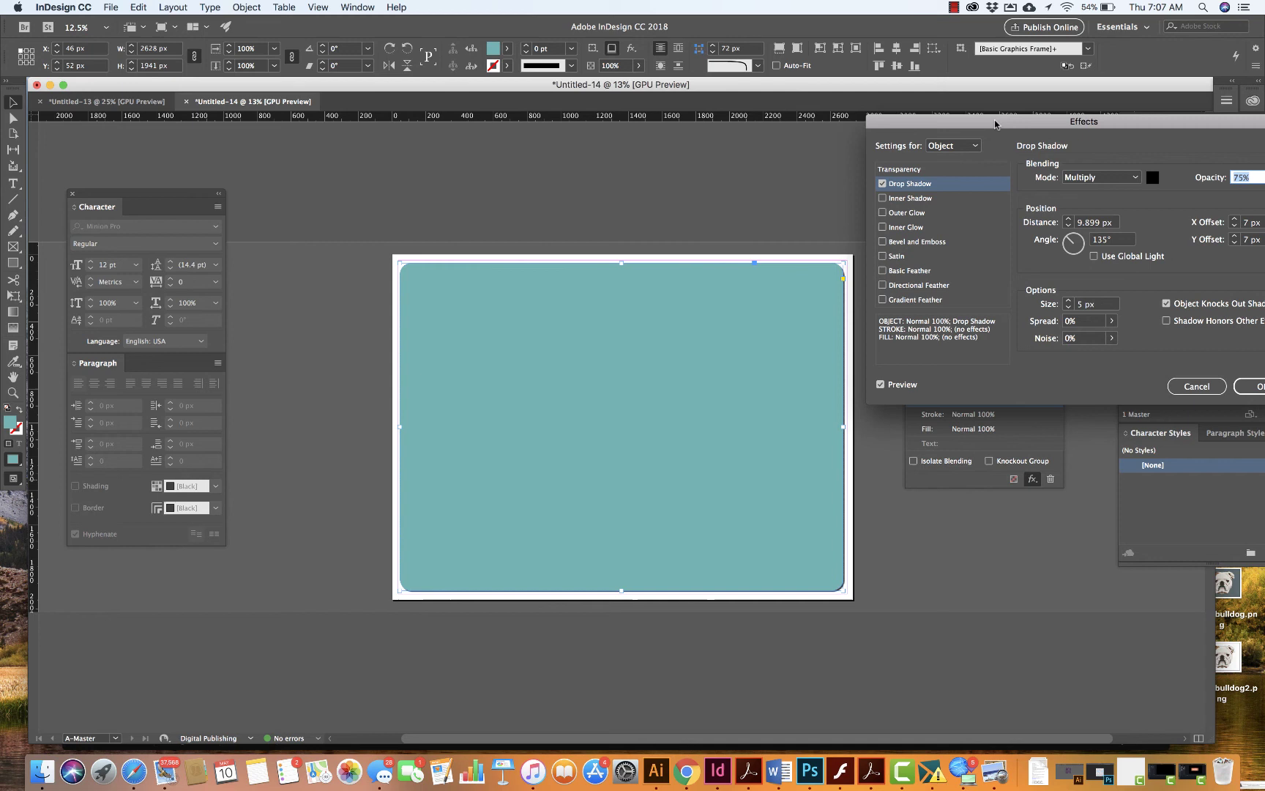
{"action": "mouse_move", "coordinate": [990, 115]}
{"action": "left_mouse_down"}
{"action": "mouse_move", "coordinate": [934, 78]}
{"action": "mouse_move", "coordinate": [945, 30]}
{"action": "left_mouse_up"}
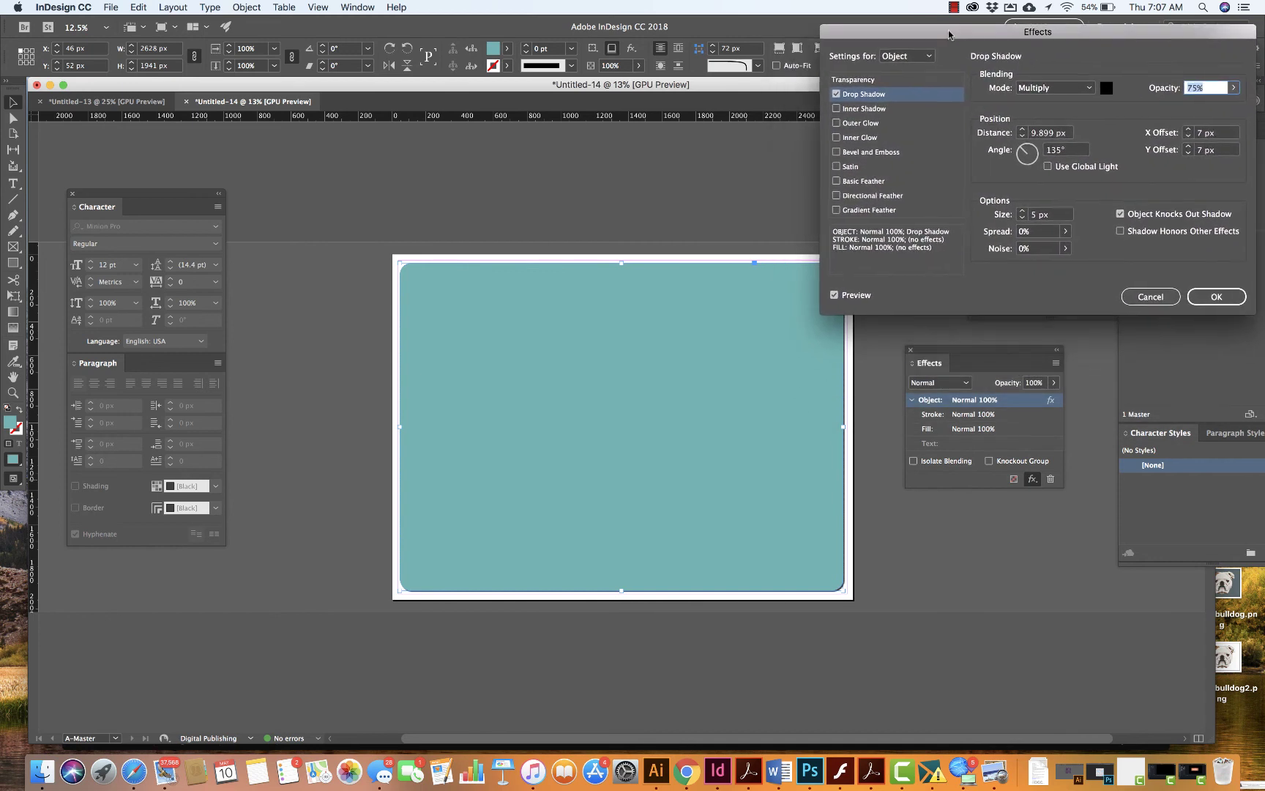
{"action": "left_click", "coordinate": [1234, 91]}
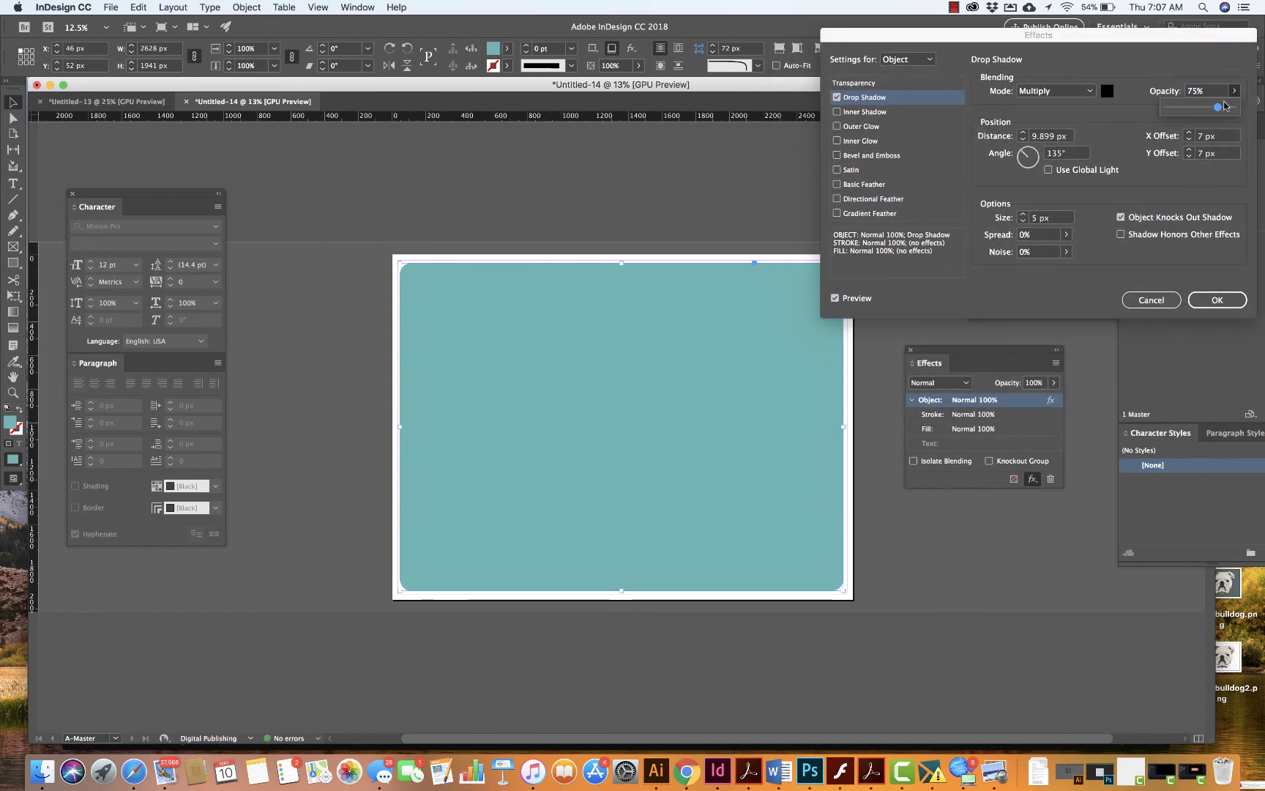
{"action": "left_click_drag", "start_coordinate": [1220, 107], "coordinate": [1210, 107]}
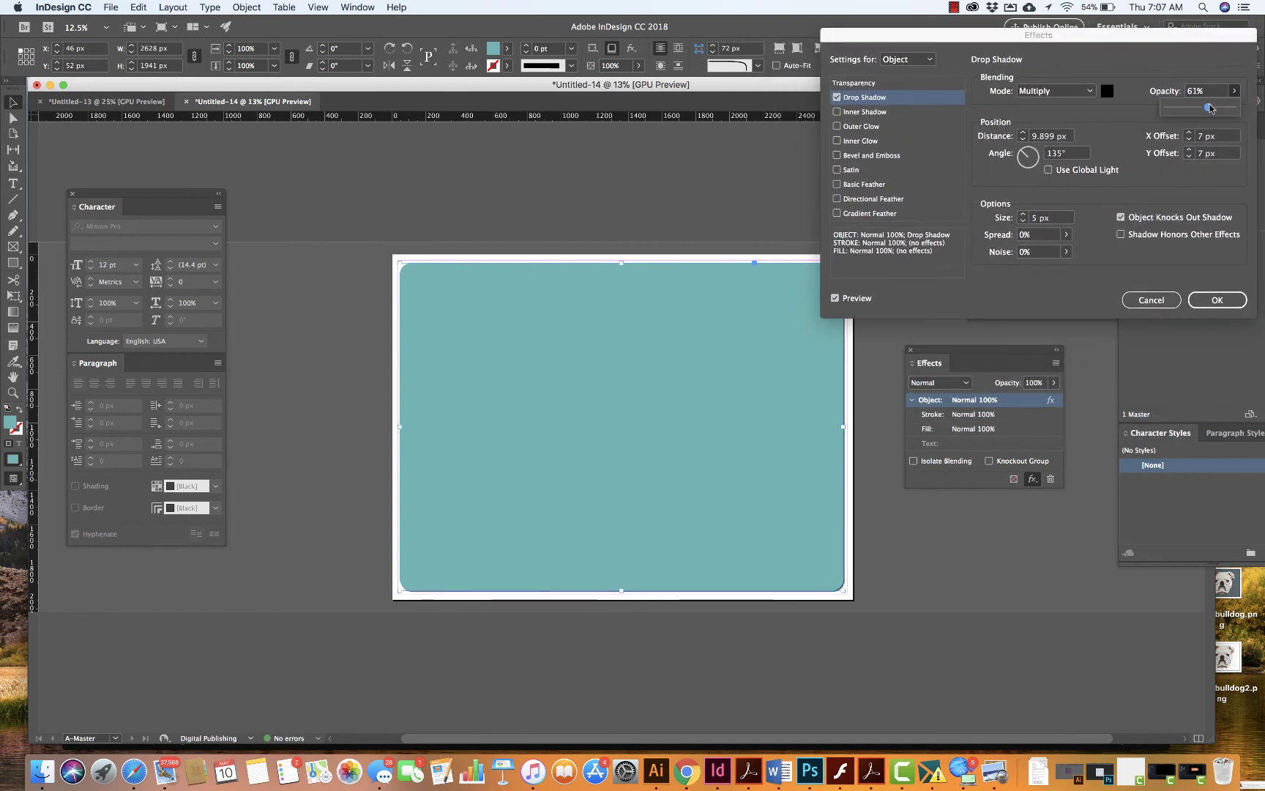
- Set the shadow distance to 14 px and size to 7 px, and confirm
{"action": "left_click", "coordinate": [1025, 134]}
{"action": "left_click", "coordinate": [1025, 134]}
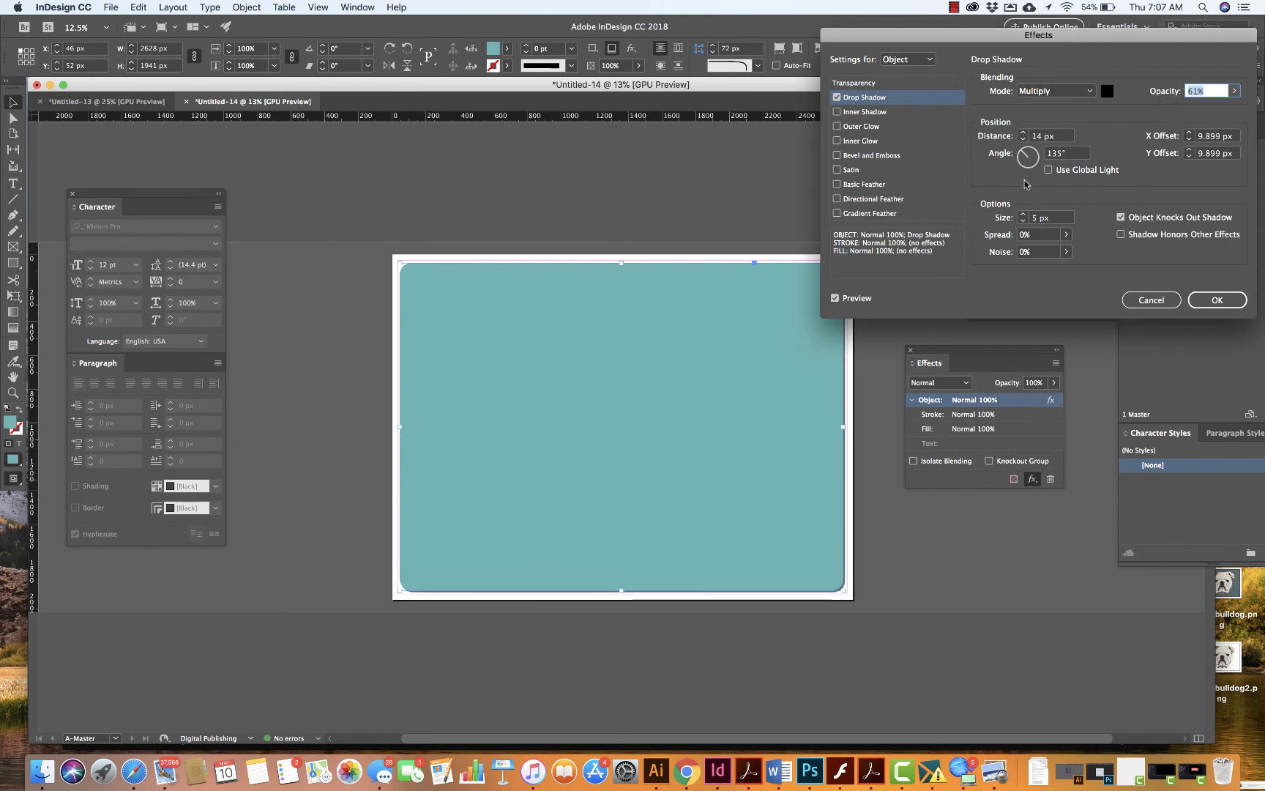
{"action": "left_click", "coordinate": [1023, 214]}
{"action": "left_click", "coordinate": [1024, 215]}
{"action": "left_click", "coordinate": [1024, 214]}
{"action": "left_click", "coordinate": [1036, 237]}
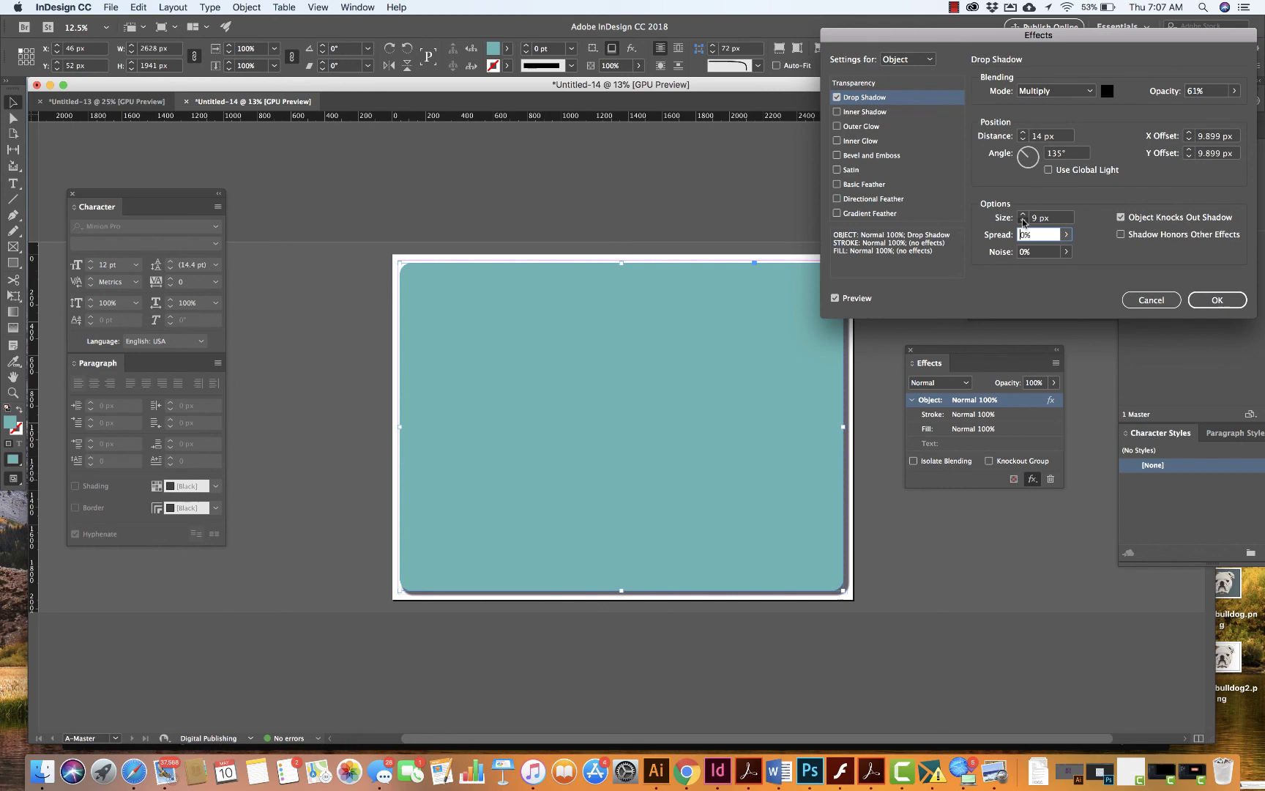
{"action": "left_click", "coordinate": [1023, 221]}
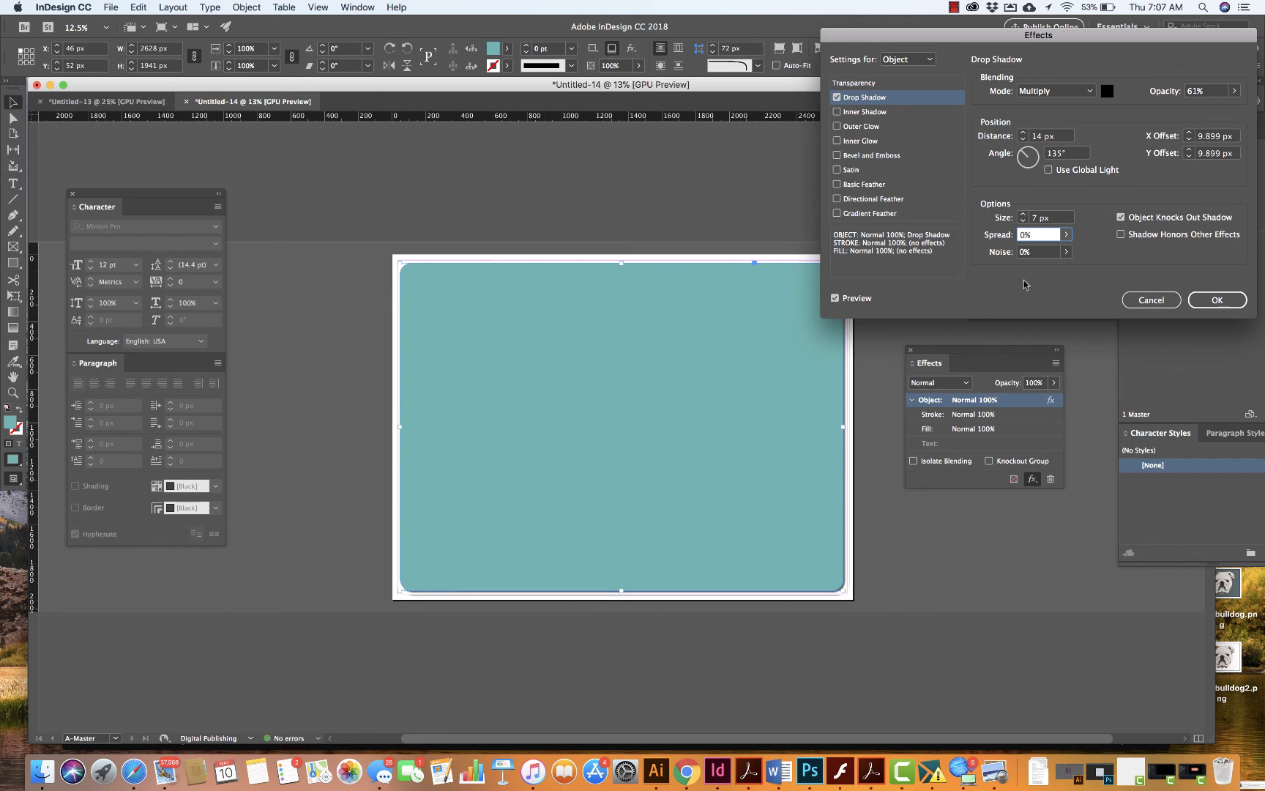
{"action": "left_click", "coordinate": [1218, 298]}
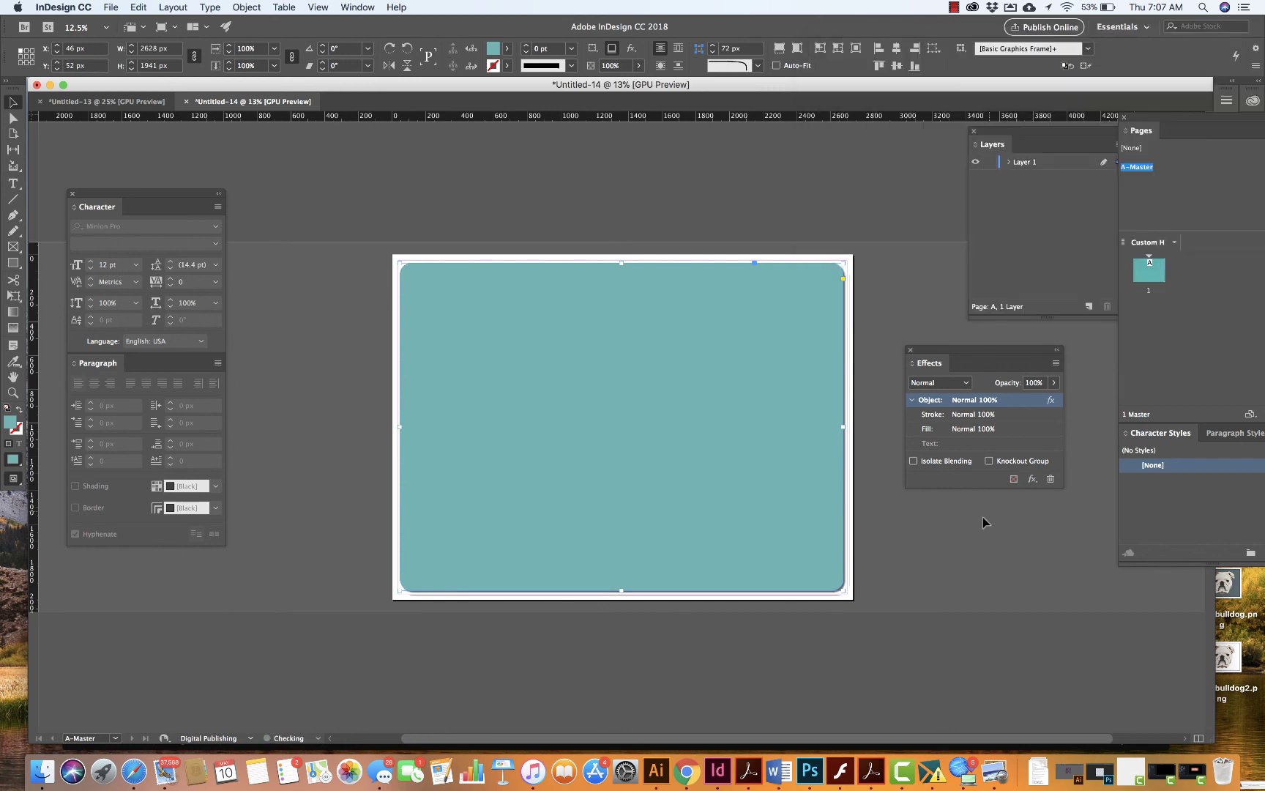
- Click empty space to deselect the shadowed rectangle, then reopen the fx effects list
{"action": "left_click", "coordinate": [957, 557]}
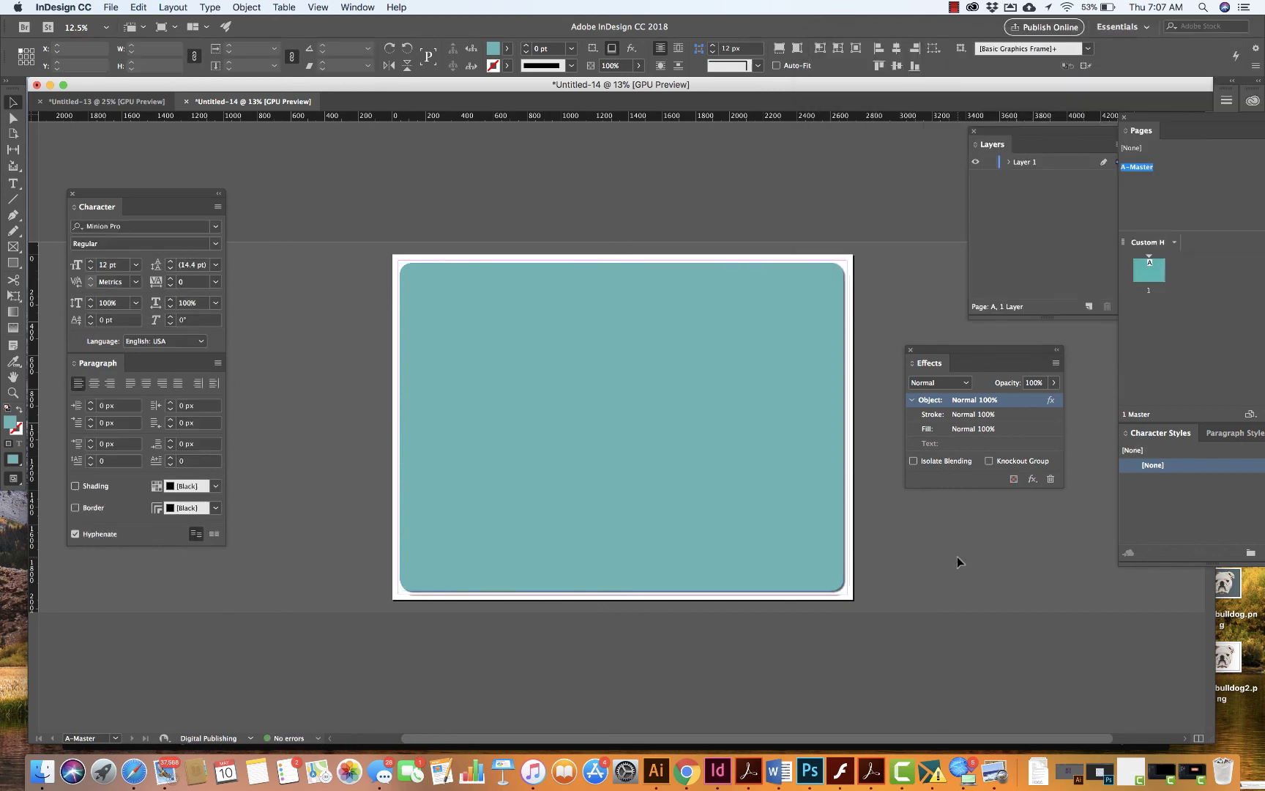
{"action": "left_click", "coordinate": [1034, 478]}
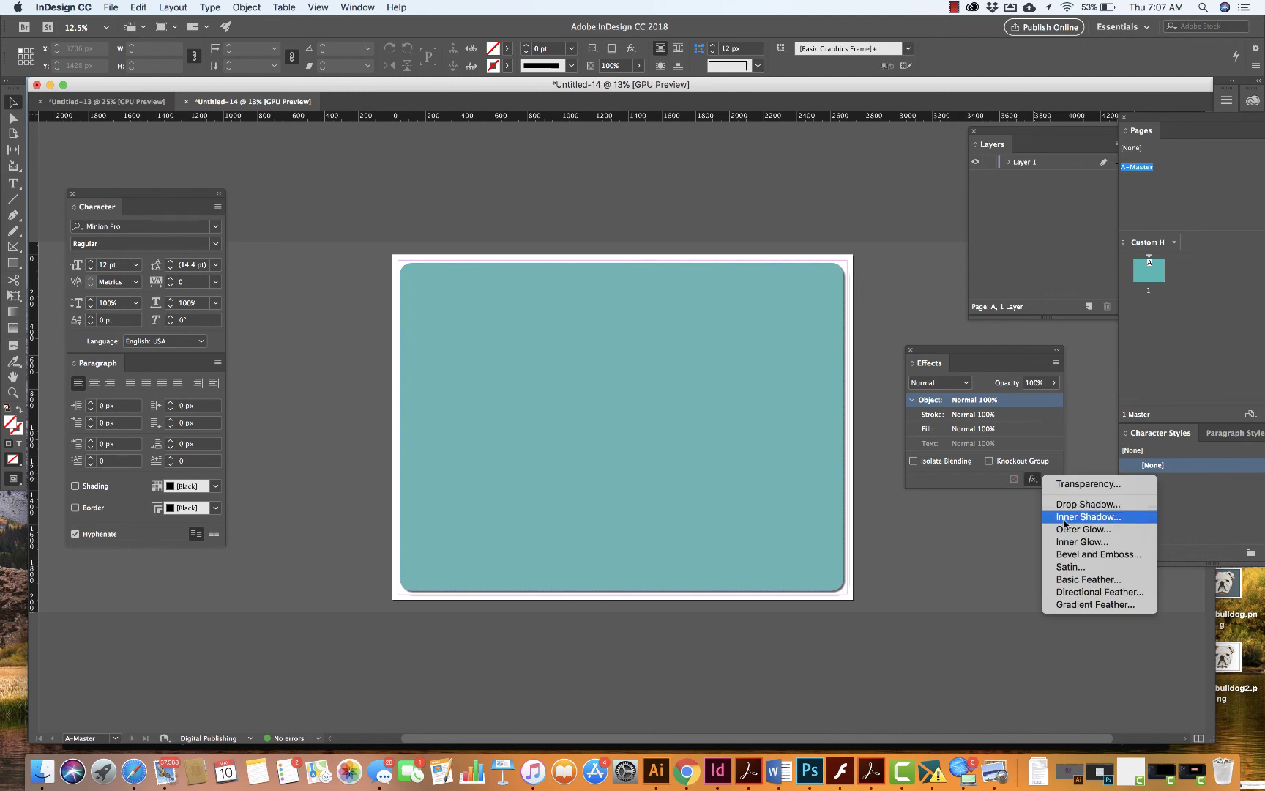